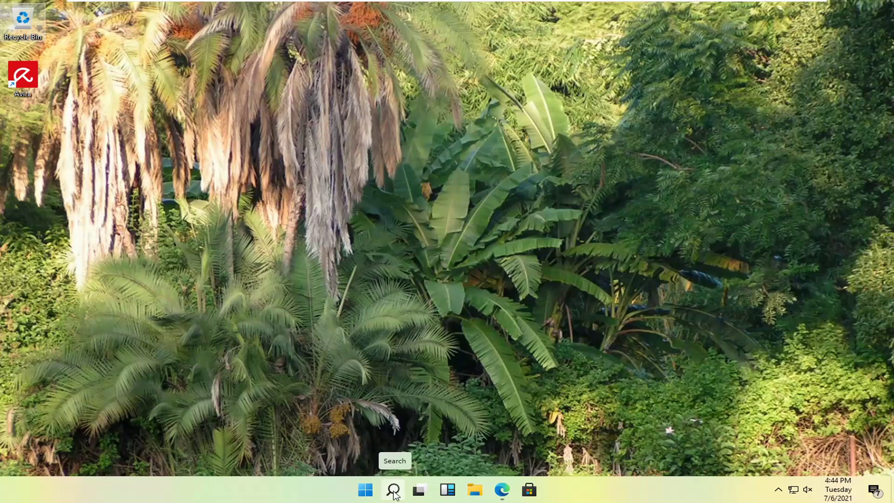
# Search Windows for 'uninstall' from the taskbar search
pyautogui.click(393, 493)
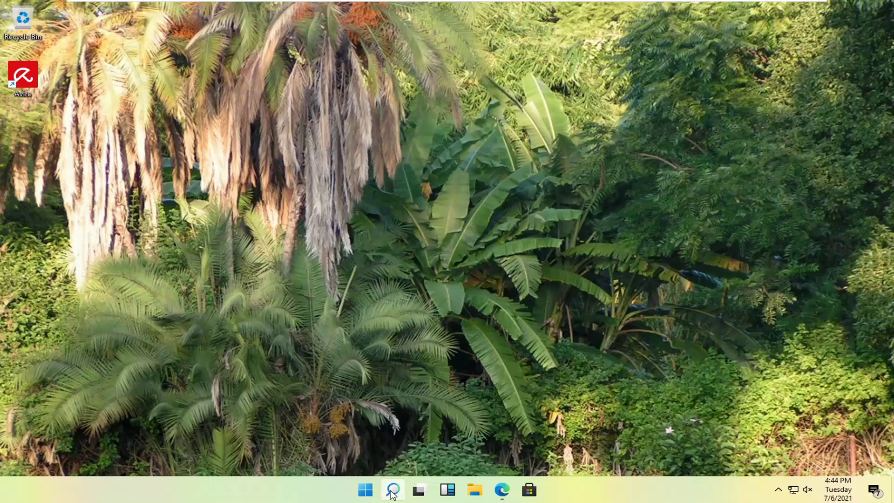
pyautogui.write('uninstall')
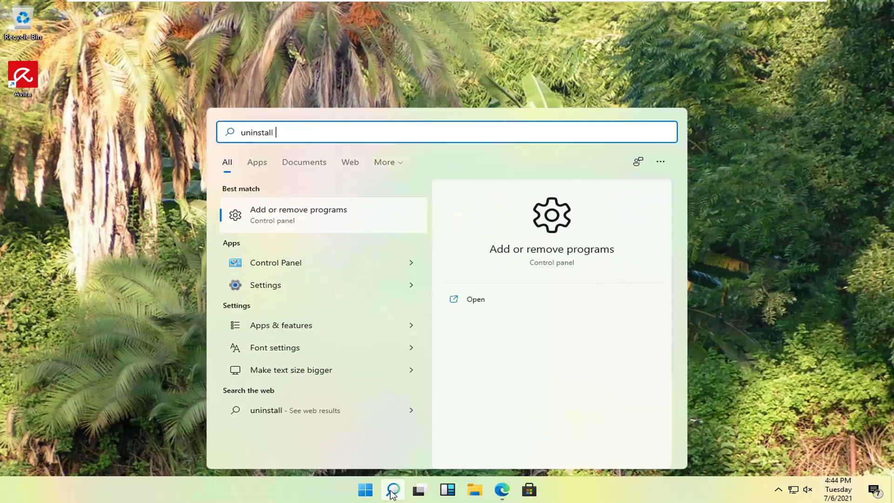
# From Apps & features, uninstall Avira Security and confirm removal in the Avira dialog
pyautogui.click(304, 215)
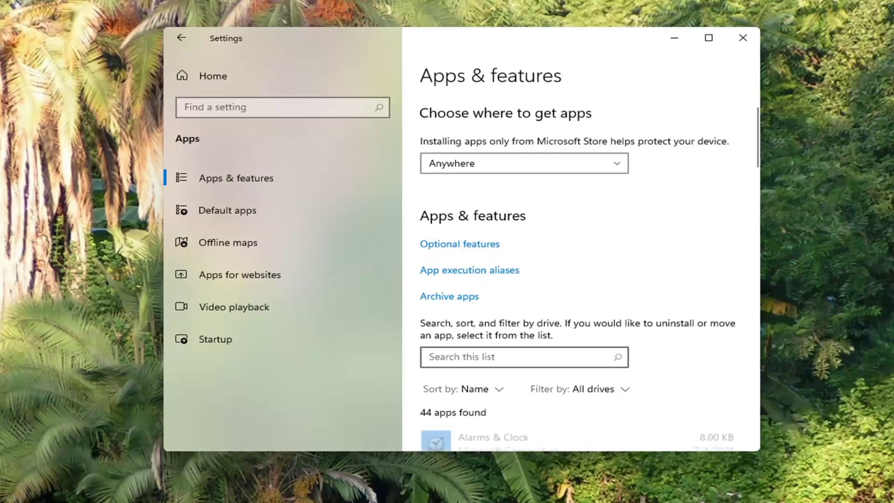
pyautogui.scroll(-3, 582, 303)
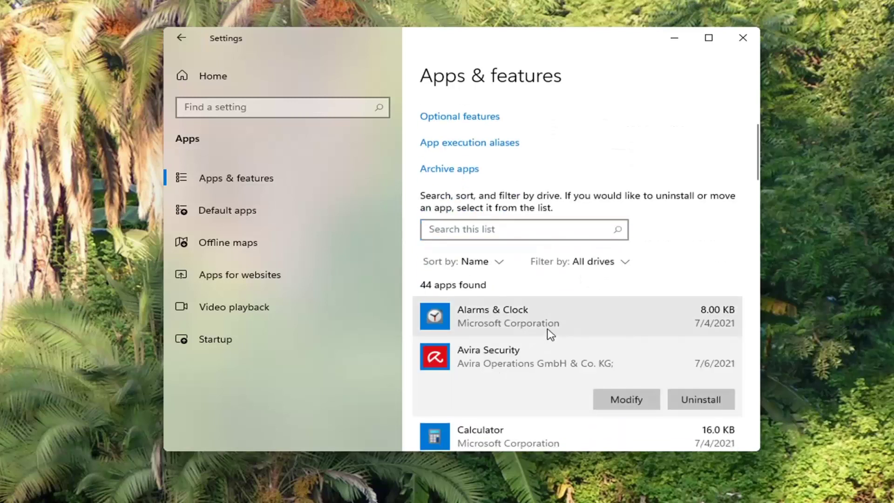
pyautogui.click(548, 334)
pyautogui.scroll(-1, 593, 332)
pyautogui.click(697, 338)
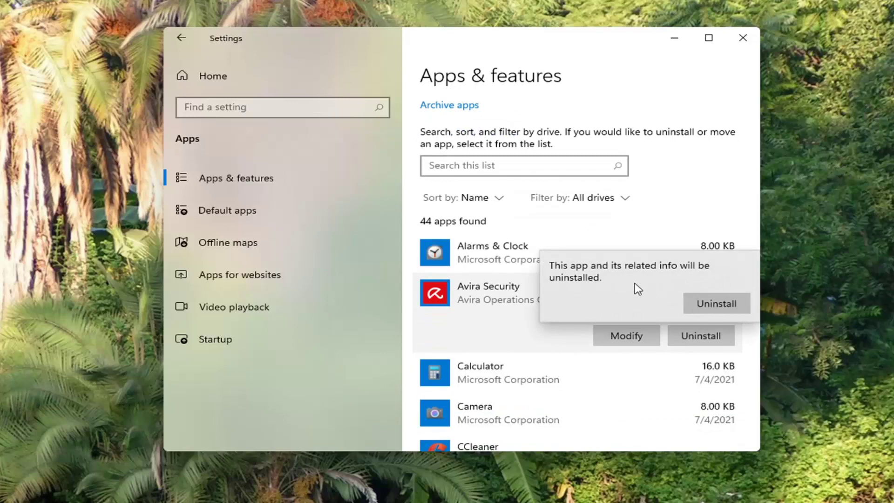
pyautogui.click(708, 303)
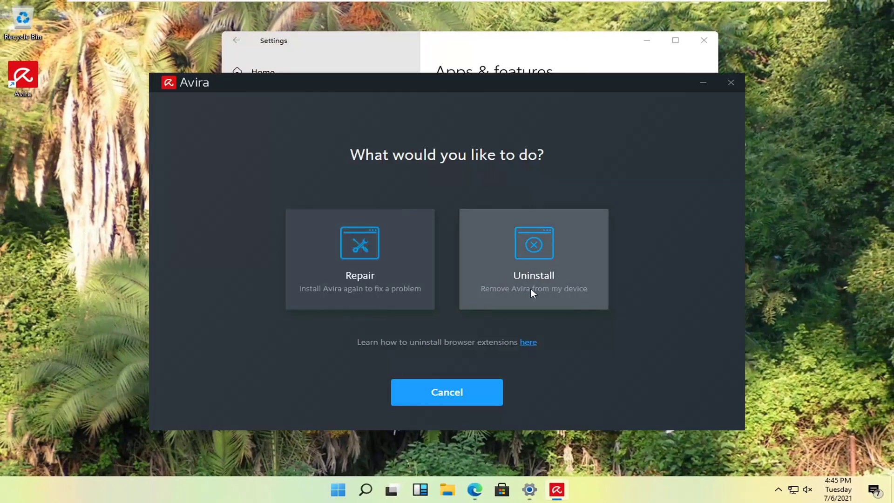
pyautogui.click(524, 291)
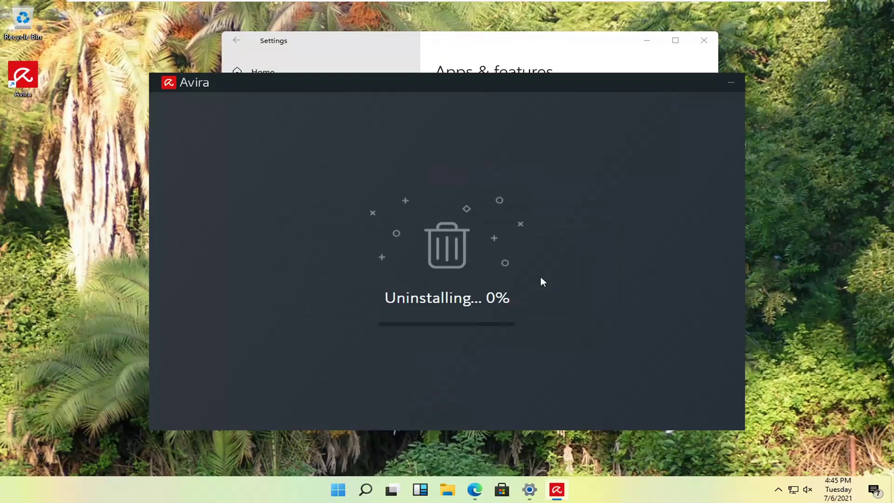
# Close Settings and restart the device once Avira reports the uninstall done
pyautogui.click(715, 38)
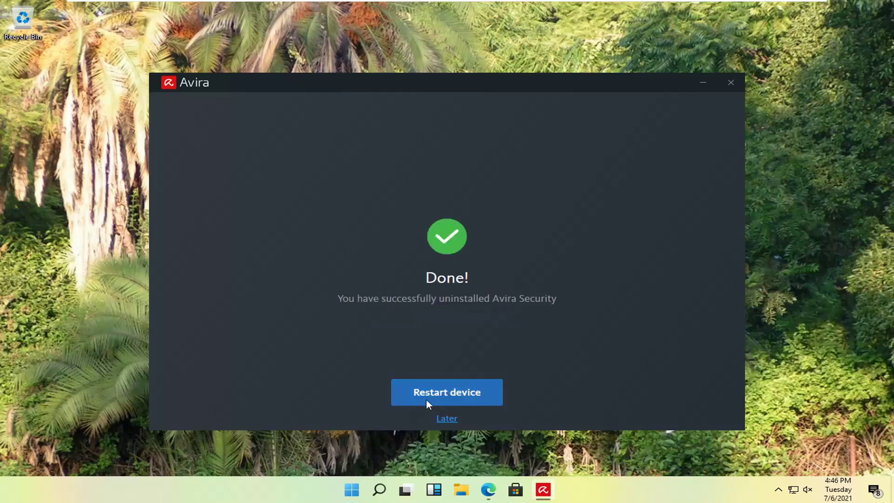
pyautogui.click(458, 395)
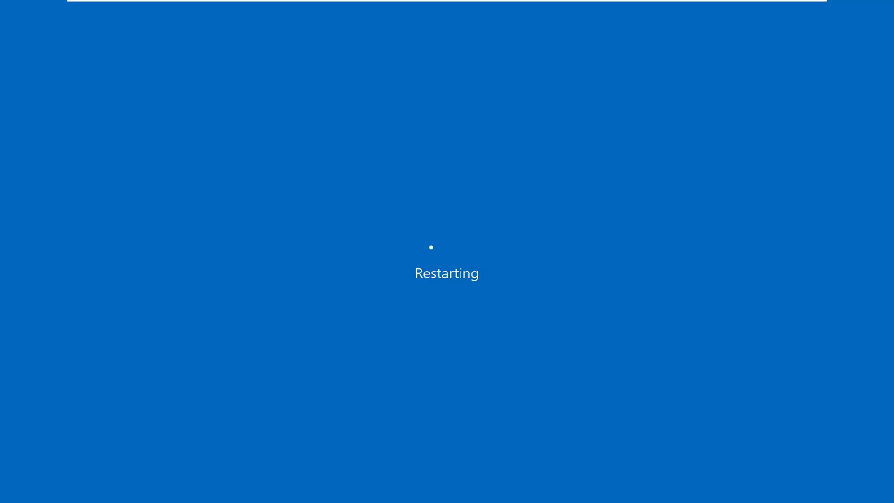